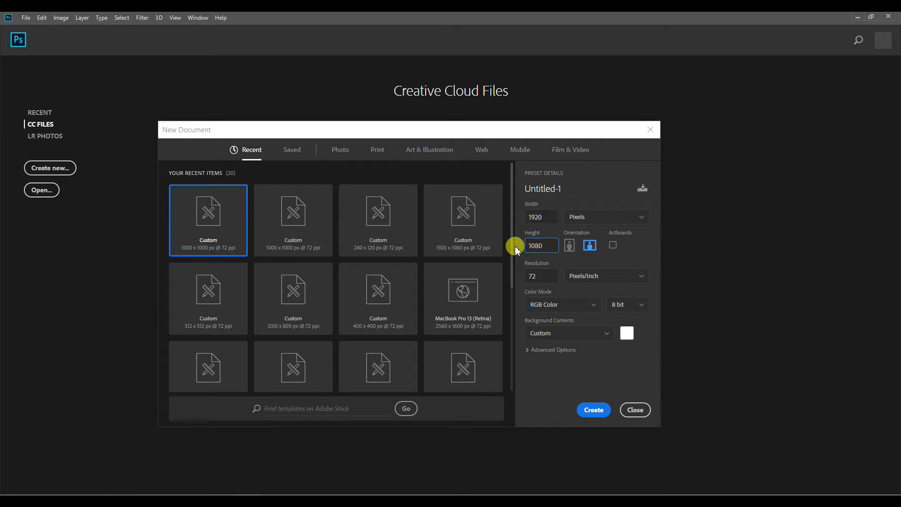
- Create a 1920 x 1080 pixel document at 72 pixels/inch and set the foreground colour to black
click(593, 411)
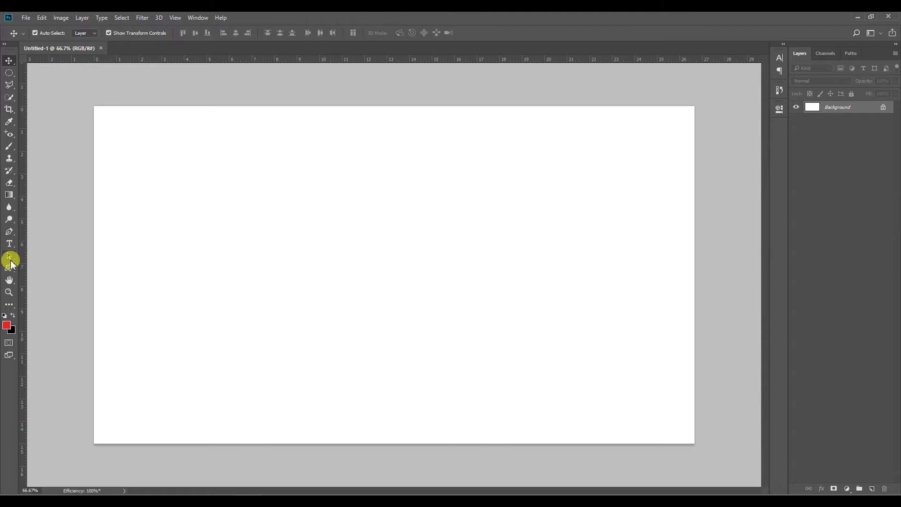
click(6, 327)
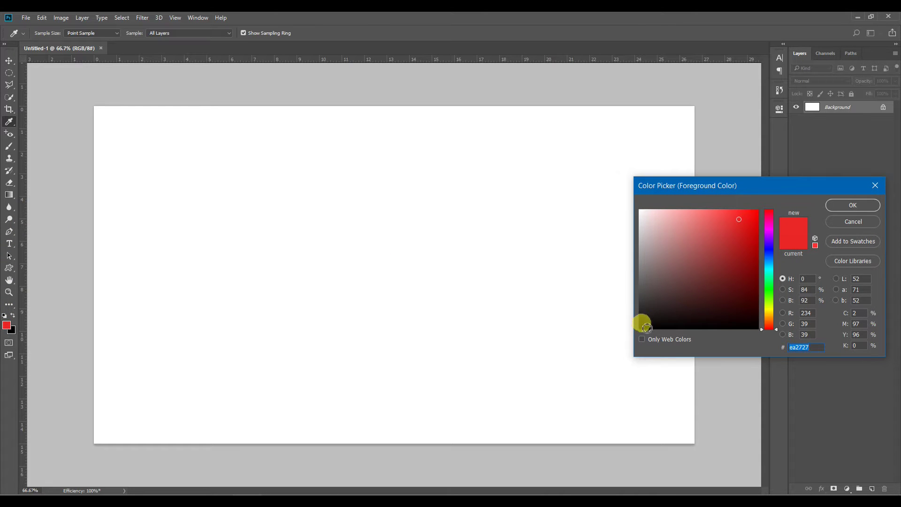
click(843, 208)
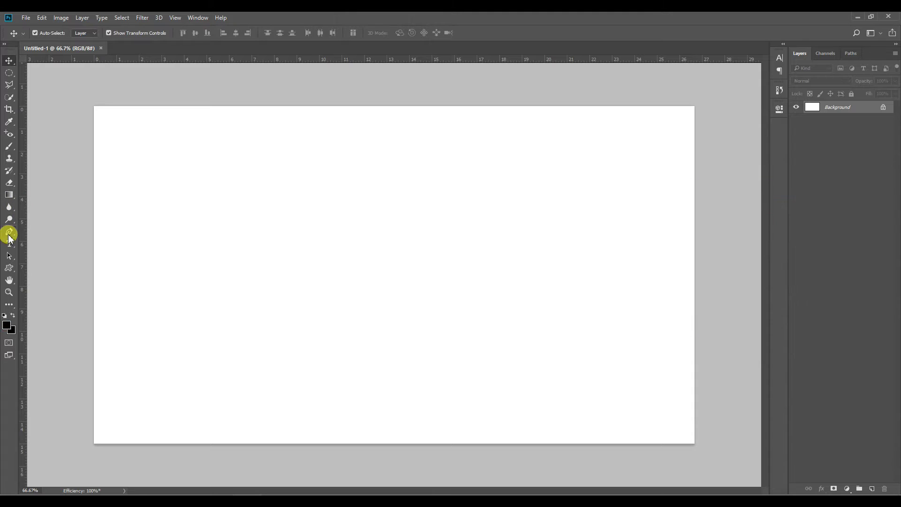
- Add the text MOUNTAIN and enlarge it to about 708% wide and 923% high, centred on the canvas
click(9, 244)
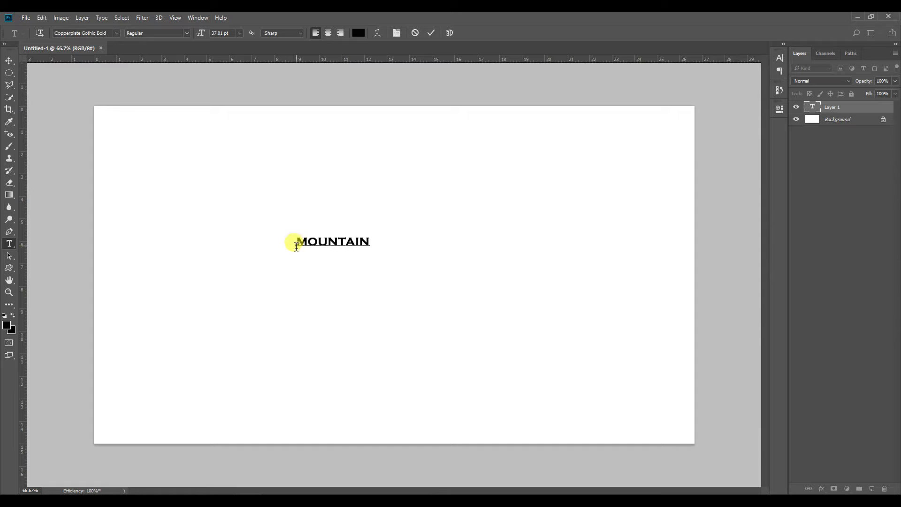
click(14, 61)
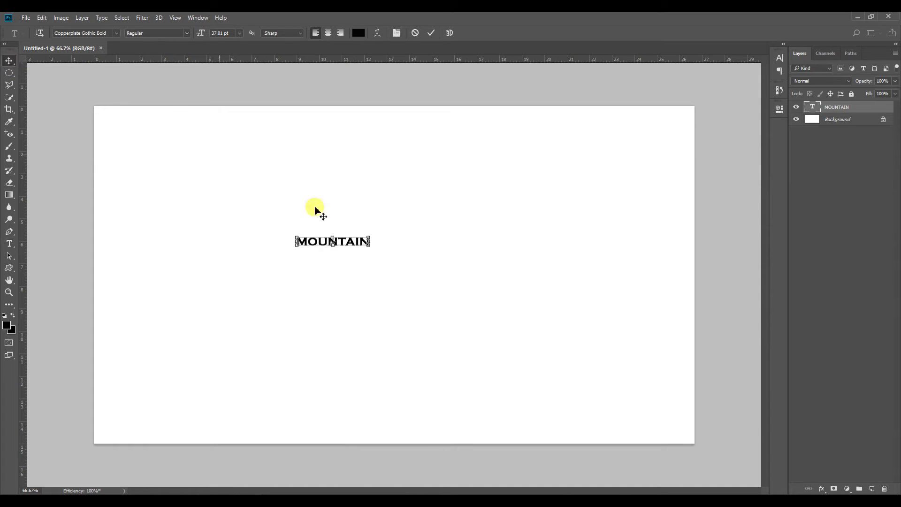
drag(369, 246, 643, 328)
drag(293, 335, 124, 351)
drag(433, 297, 447, 284)
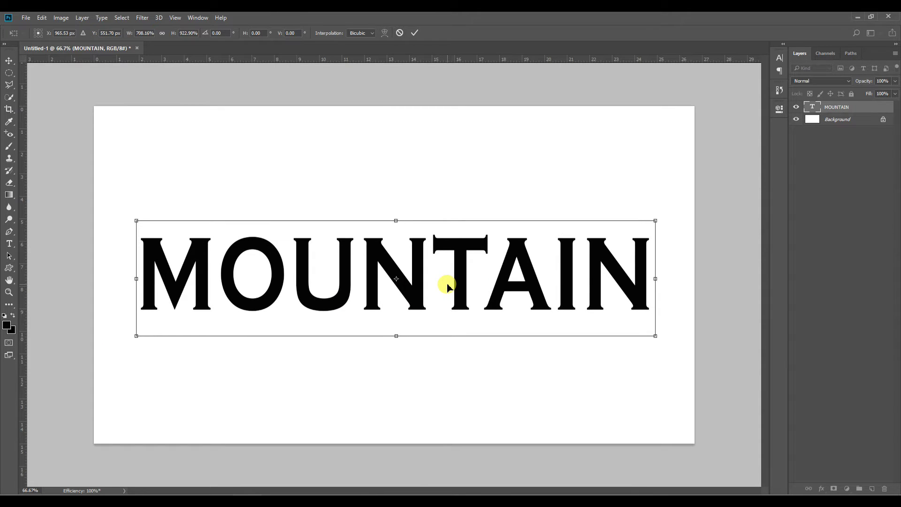
key(Return)
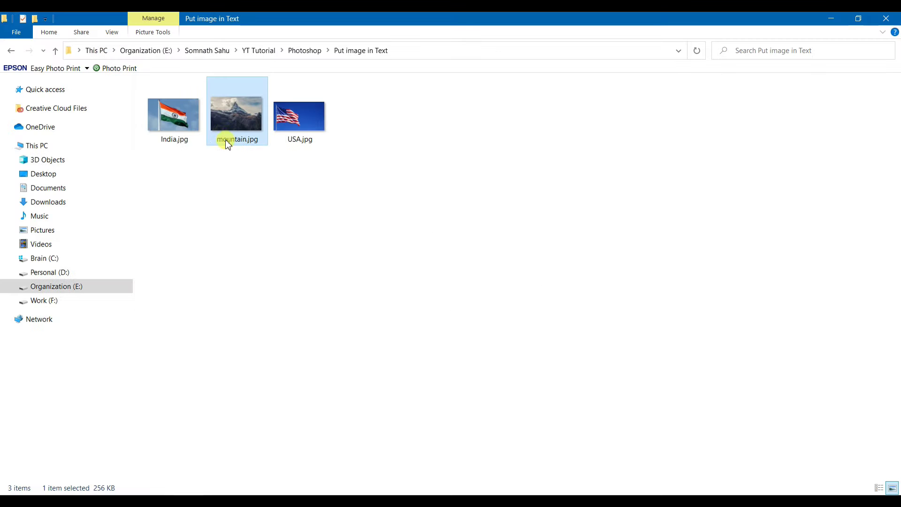
- Place mountain.jpg above the MOUNTAIN text and enlarge the image to cover the whole canvas, hiding the text layer while resizing
drag(226, 143, 257, 289)
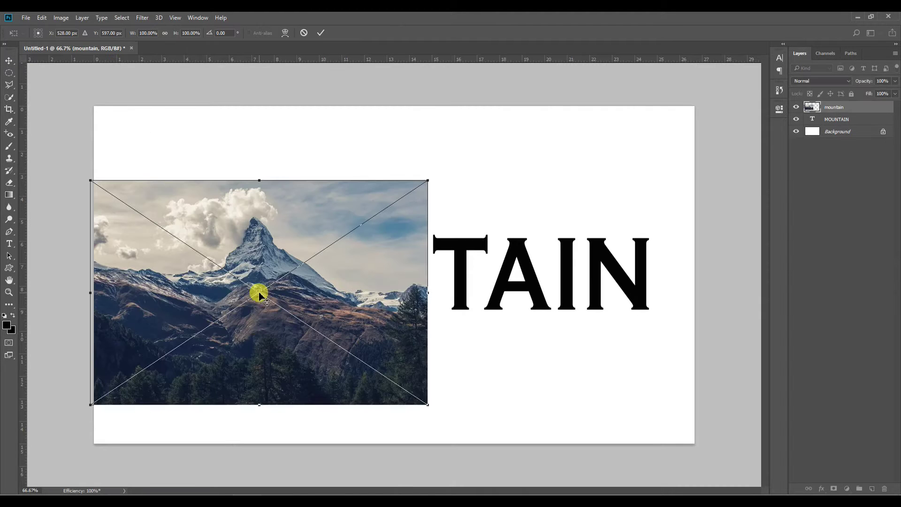
drag(263, 352, 276, 287)
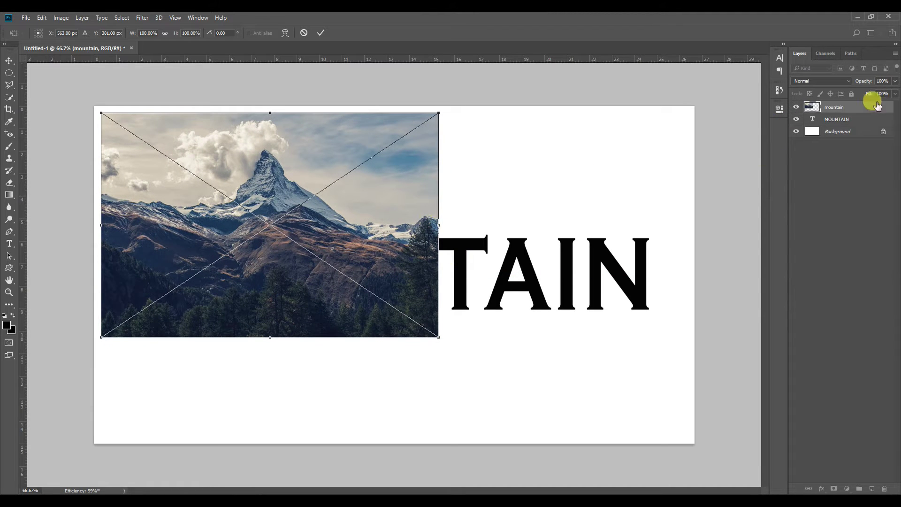
key(Return)
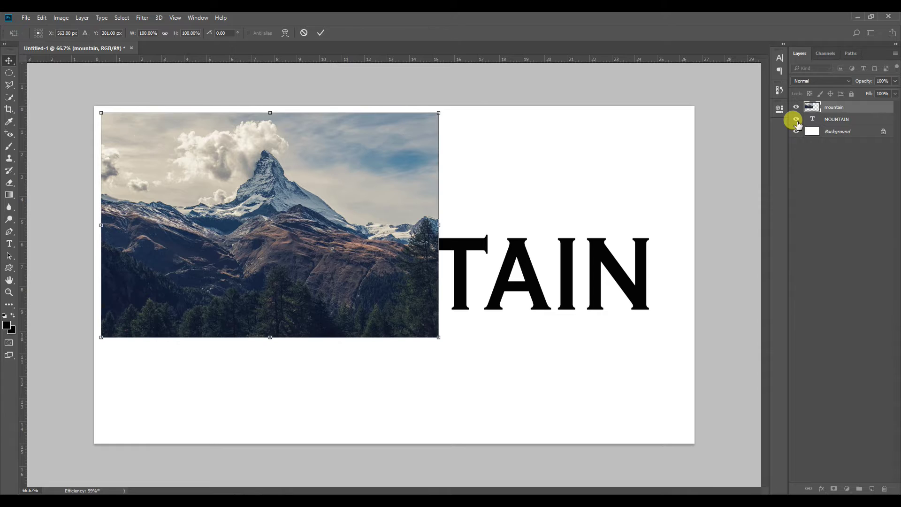
click(797, 120)
mouse_move(320, 177)
mouse_down()
mouse_move(312, 161)
mouse_move(310, 171)
mouse_up()
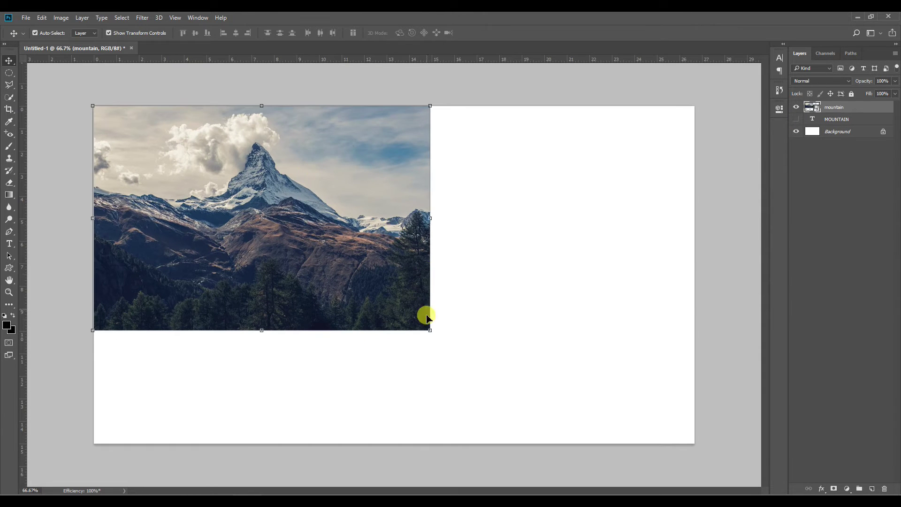
drag(430, 331, 694, 444)
key(Return)
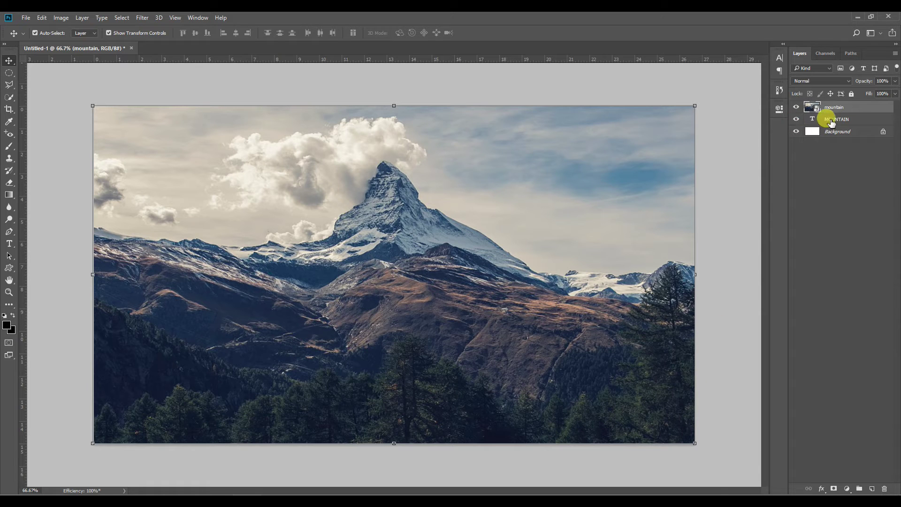
- Clip the mountain image layer to the MOUNTAIN text layer with a clipping mask
key(ctrl+alt+g)
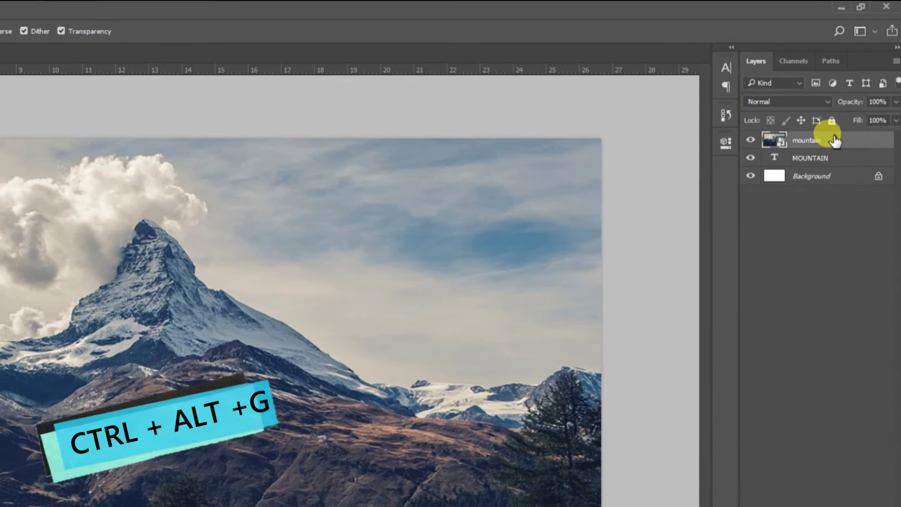
key(ctrl+alt+g)
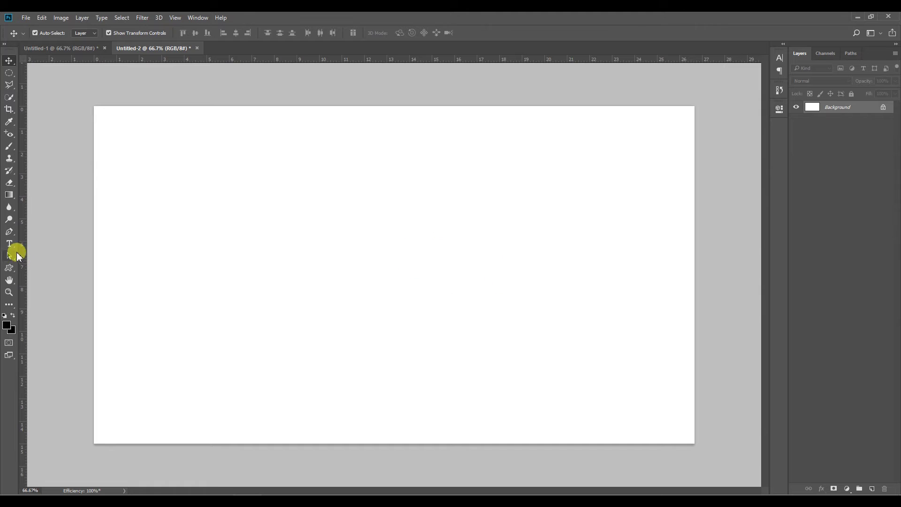
- Add the text INDIA in Copperplate Gothic Bold to the blank second document
click(9, 243)
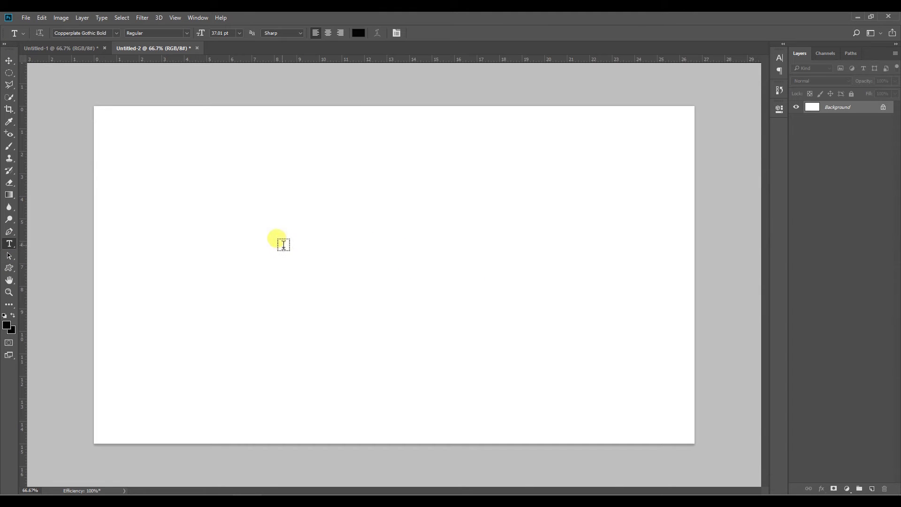
click(283, 245)
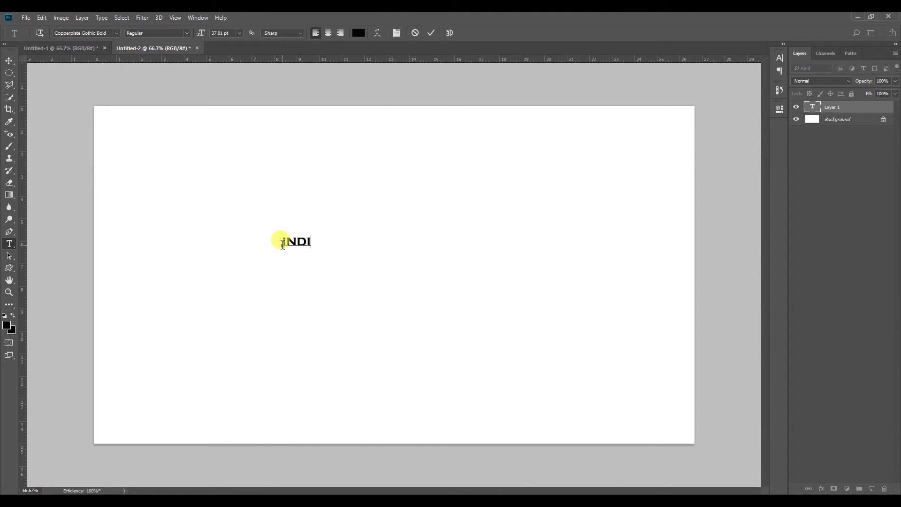
click(9, 61)
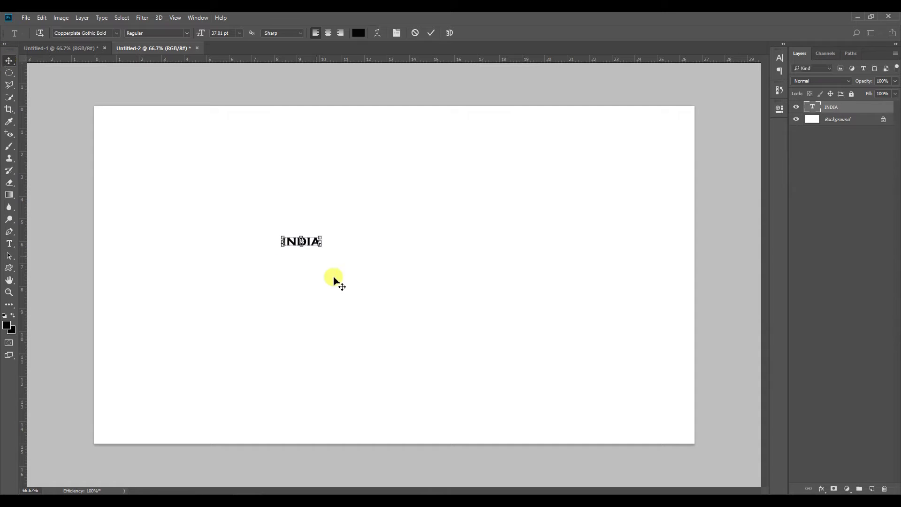
- Enlarge the INDIA text to about 1304% wide and 1413% high and centre it on the canvas
drag(324, 249, 616, 344)
drag(276, 289, 177, 290)
drag(398, 344, 399, 374)
drag(439, 291, 428, 259)
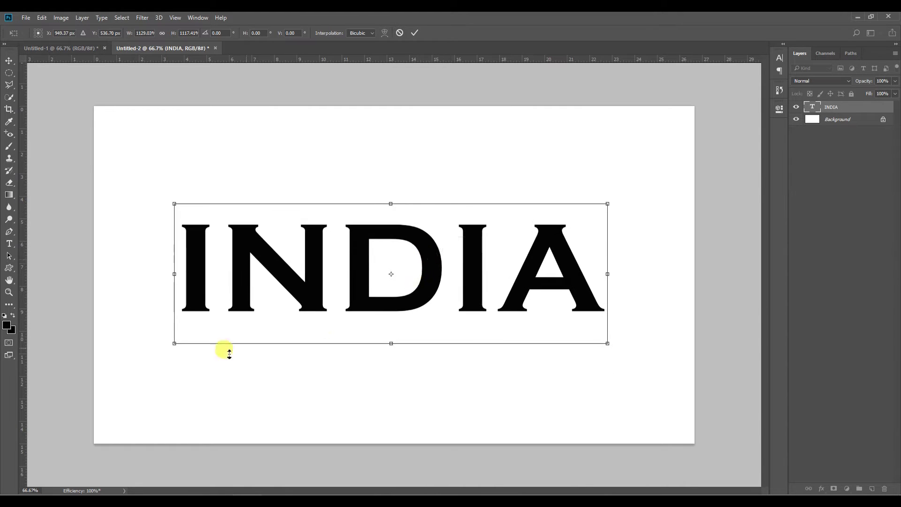
drag(176, 344, 146, 380)
drag(620, 290, 646, 288)
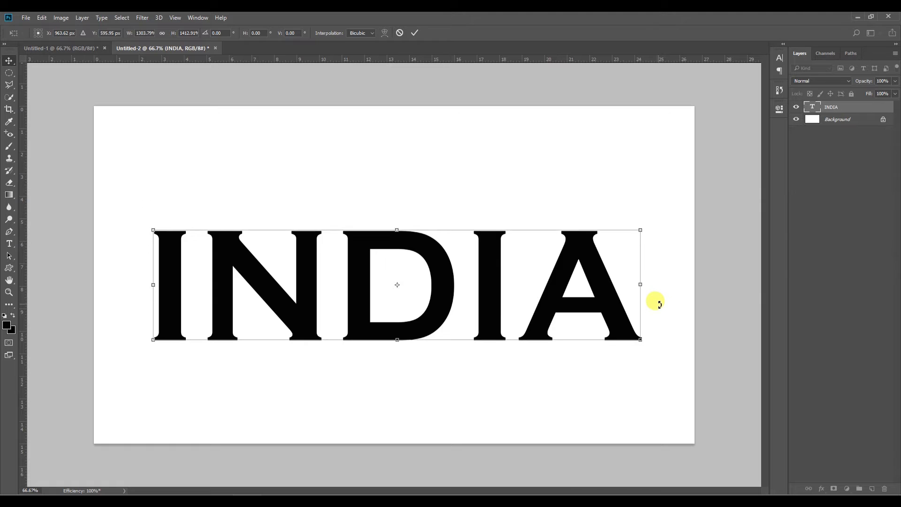
key(Return)
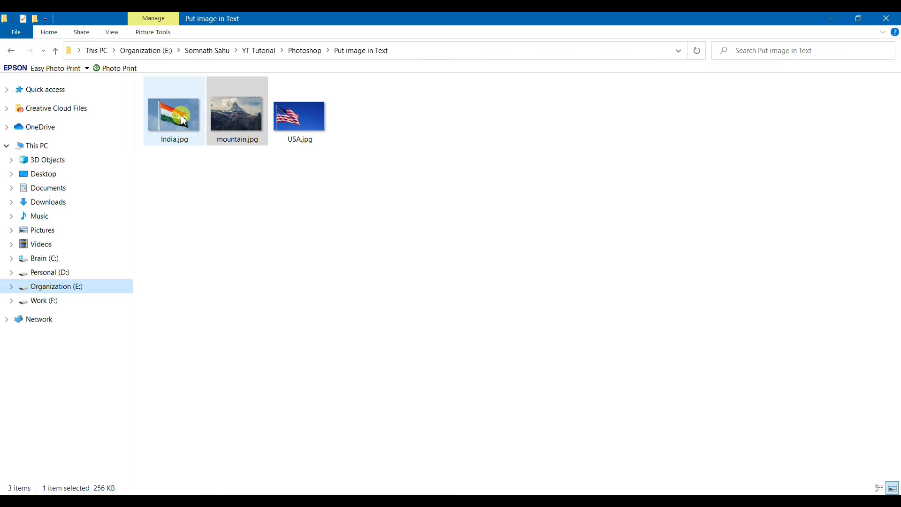
- Place India.jpg above the INDIA text and stretch the flag image across nearly the full canvas so it covers the text
drag(174, 115, 337, 346)
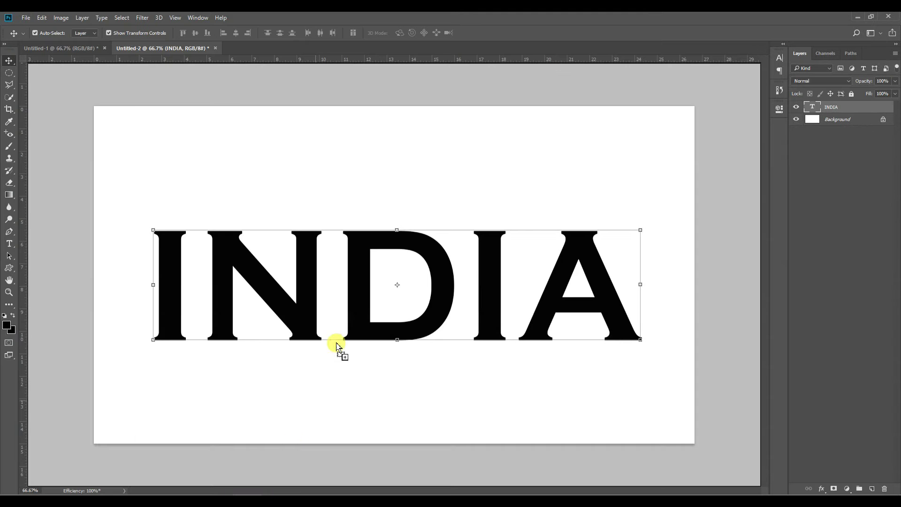
drag(356, 286, 354, 283)
drag(346, 316, 240, 265)
drag(349, 295, 543, 413)
drag(544, 291, 613, 291)
drag(146, 291, 77, 292)
drag(614, 287, 689, 291)
drag(383, 413, 383, 449)
drag(431, 330, 437, 289)
key(Return)
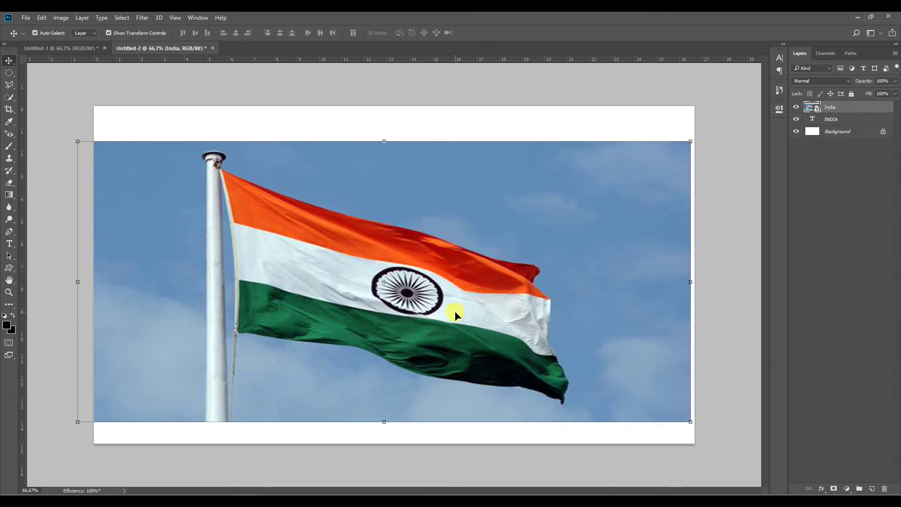
- Clip the India flag image layer to the INDIA text layer with a clipping mask
mouse_move(836, 116)
mouse_down()
mouse_move(837, 100)
mouse_move(841, 118)
mouse_up()
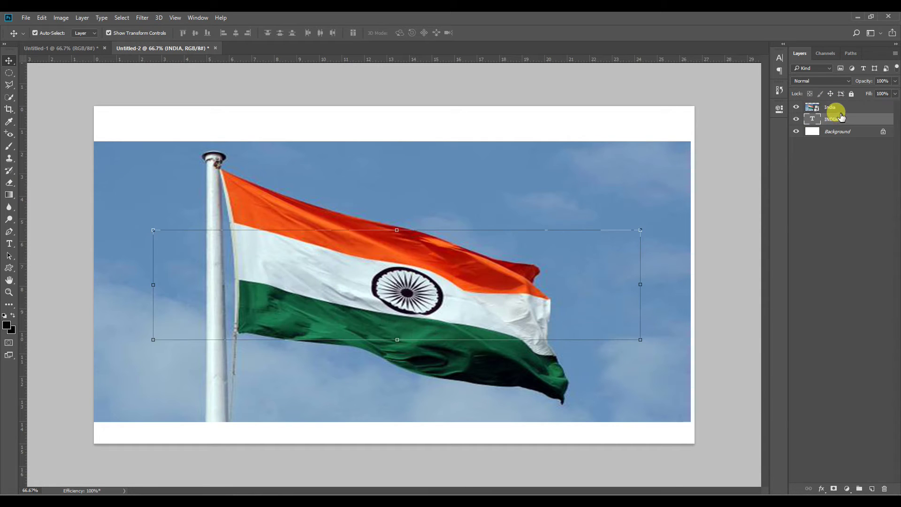
click(840, 109)
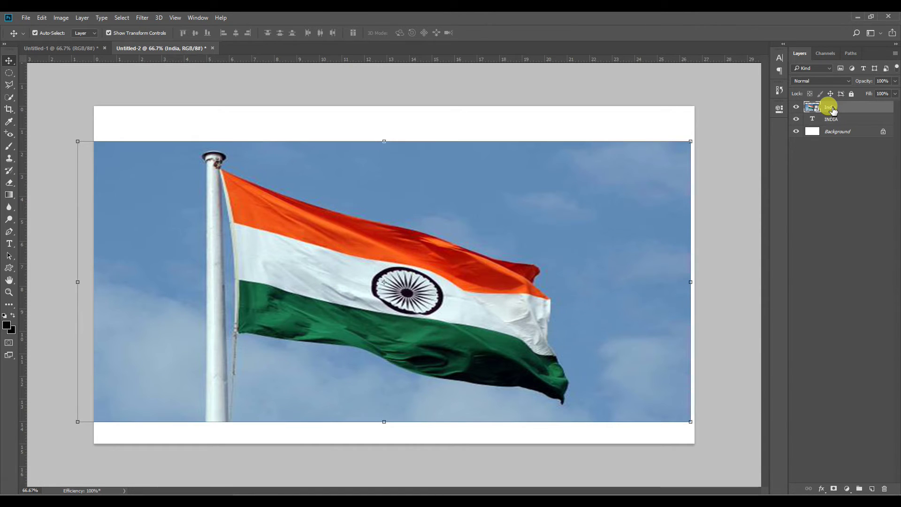
key(ctrl+alt+g)
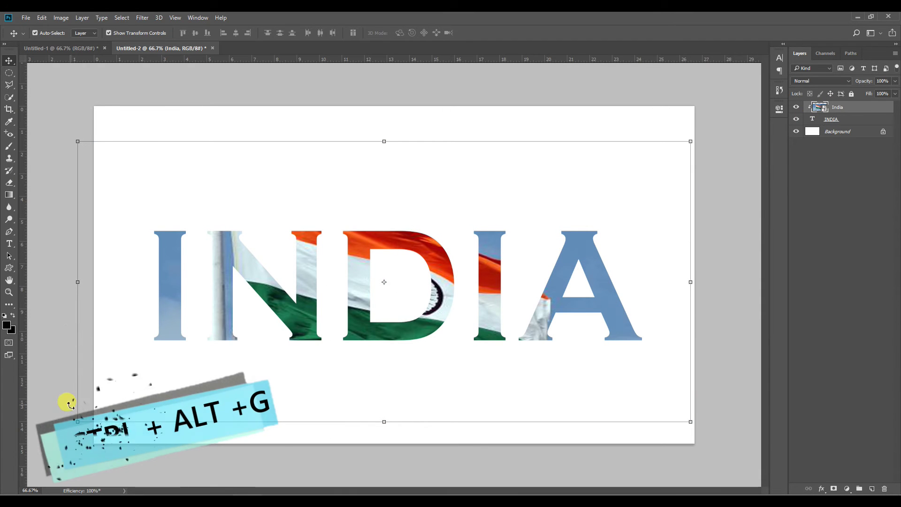
- Resize the clipped India flag image to about 342% wide and 202% high, extending it past the canvas's left edge
drag(78, 421, 6, 387)
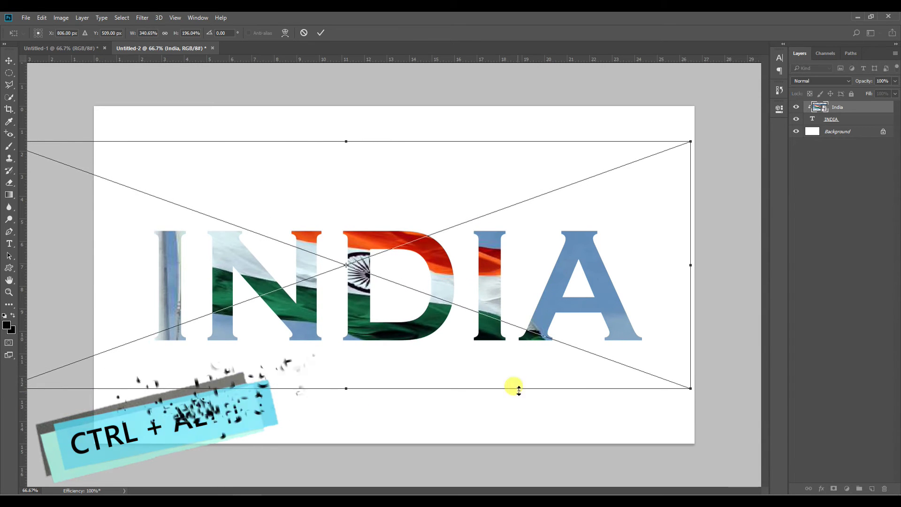
mouse_move(690, 141)
mouse_down()
mouse_move(698, 87)
mouse_move(692, 134)
mouse_up()
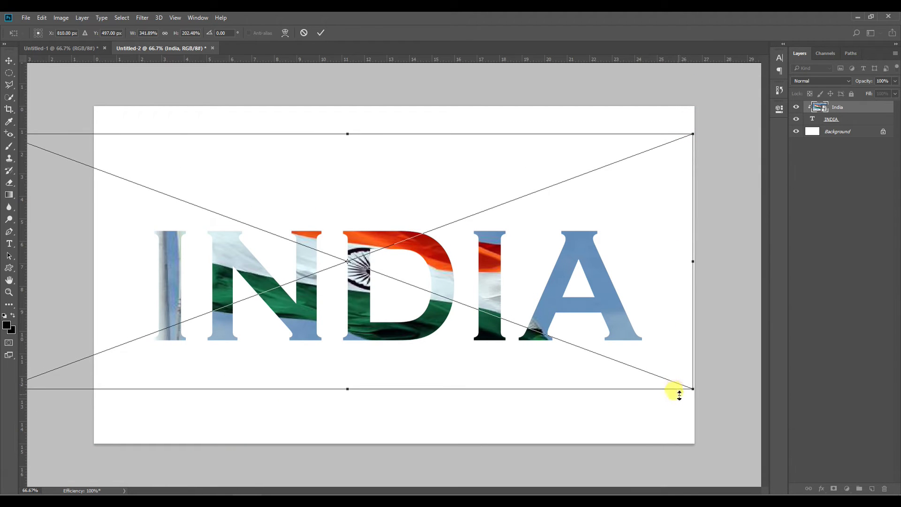
key(Return)
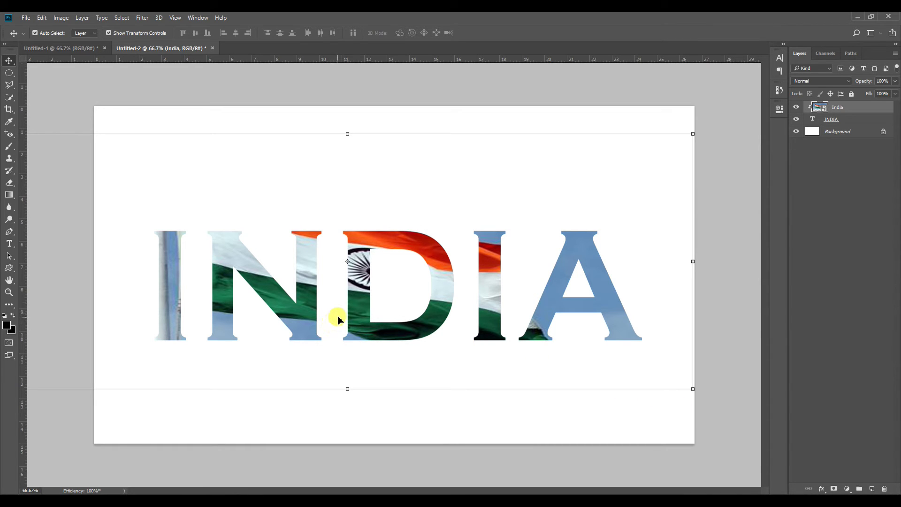
click(390, 420)
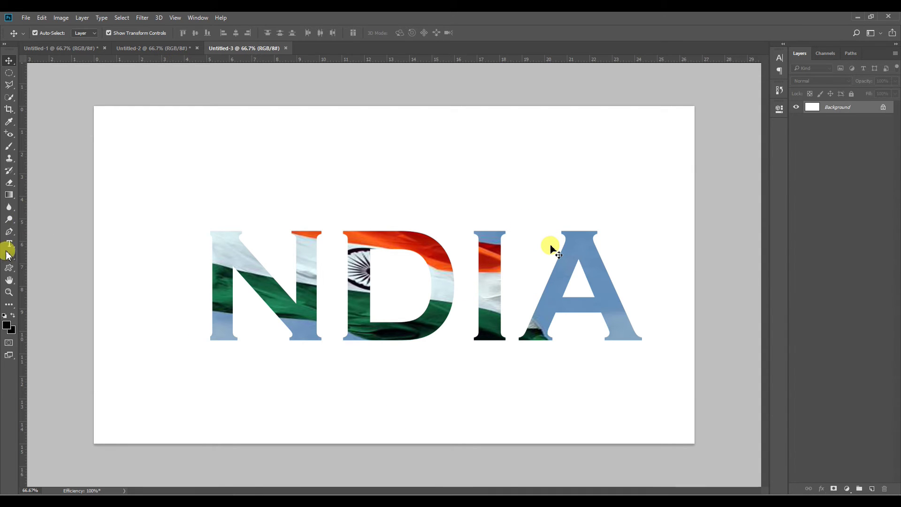
- Add the text USA in Copperplate Gothic Bold to the blank third document
click(9, 244)
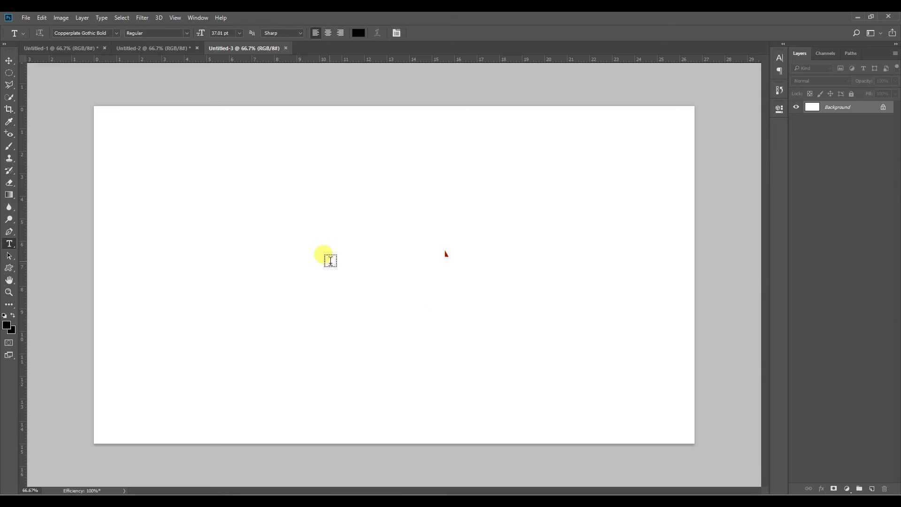
click(320, 260)
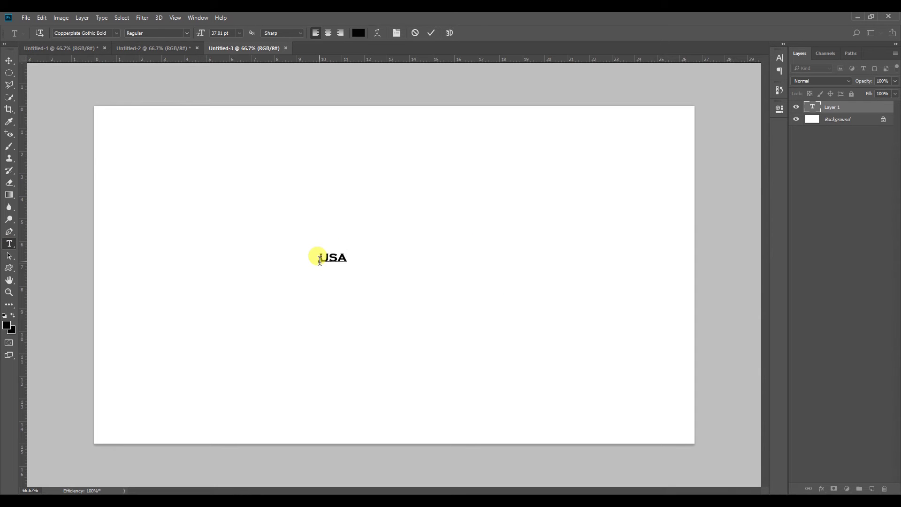
click(9, 62)
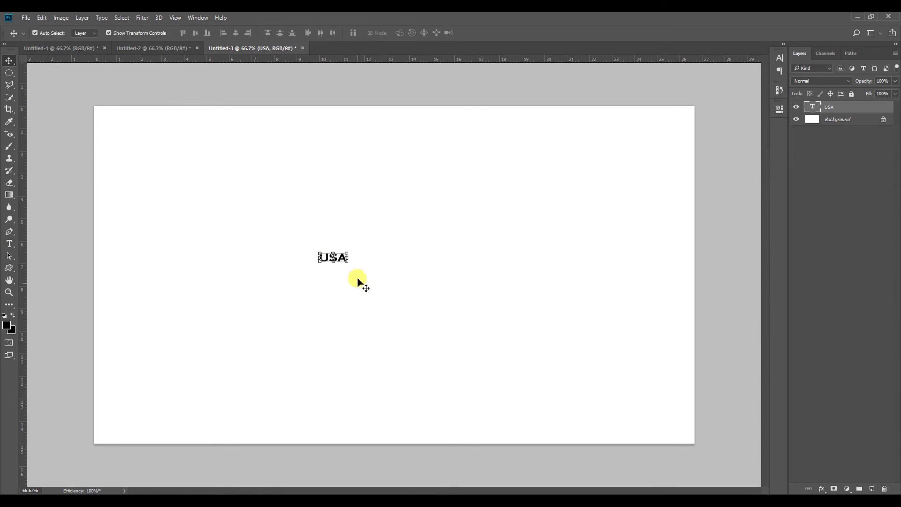
- Enlarge the USA text to span most of the canvas width and centre it on the canvas
drag(349, 263, 648, 380)
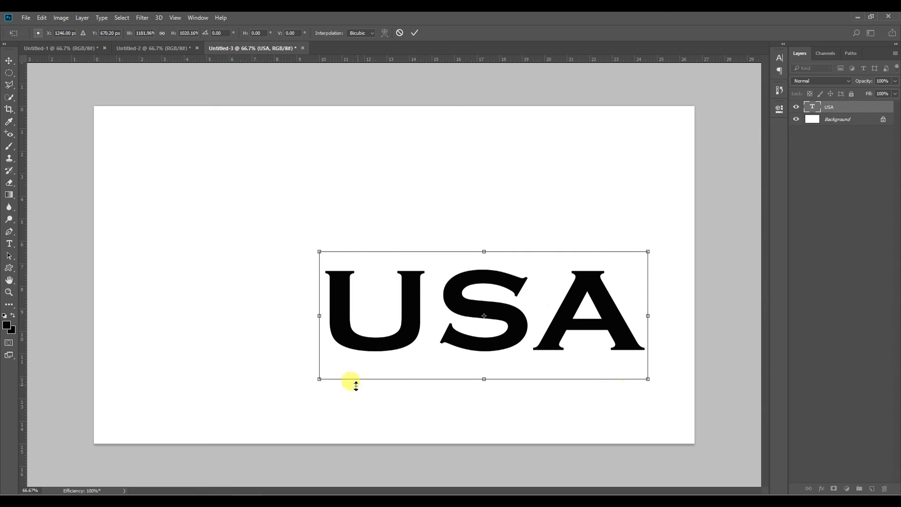
drag(320, 380, 188, 430)
drag(381, 289, 354, 212)
drag(618, 177, 639, 134)
drag(444, 266, 437, 311)
key(Return)
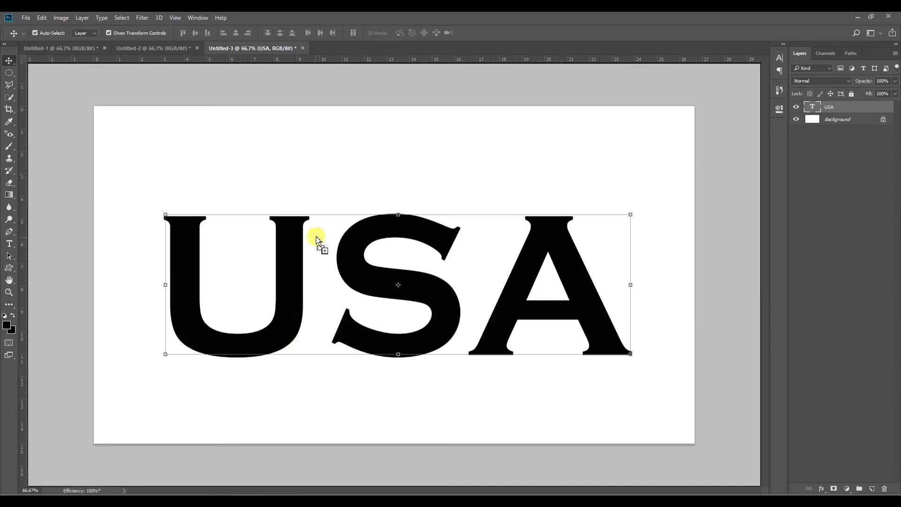
- Place the American flag image over the USA text and enlarge it to about 353% wide and 345% high
drag(317, 239, 271, 248)
drag(368, 276, 597, 438)
drag(596, 318, 671, 223)
drag(671, 162, 698, 113)
drag(386, 359, 412, 332)
drag(194, 249, 148, 244)
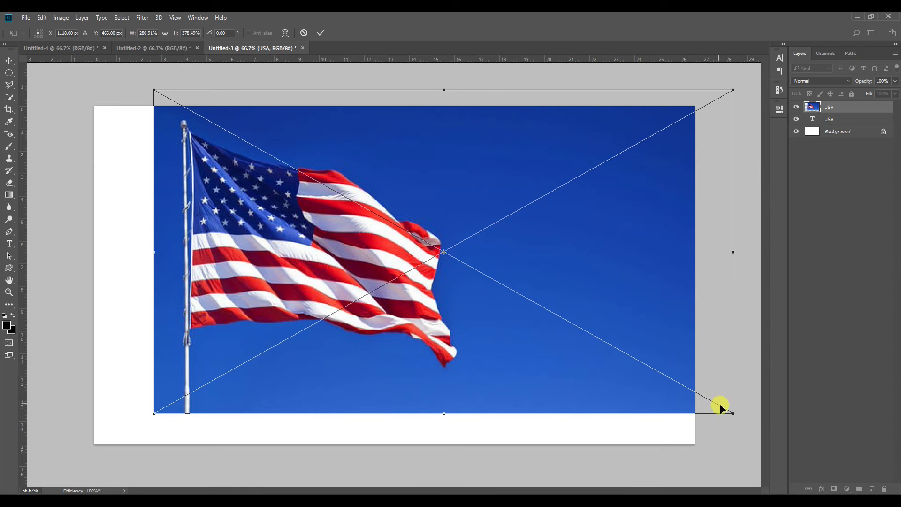
drag(732, 413, 880, 494)
drag(441, 357, 424, 338)
key(Return)
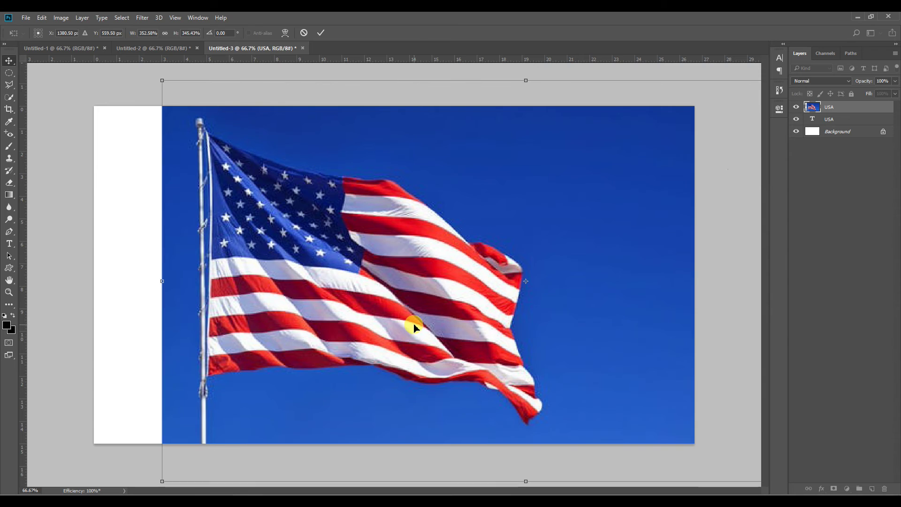
- Clip the American flag image layer to the USA text layer with a clipping mask
drag(835, 123, 832, 106)
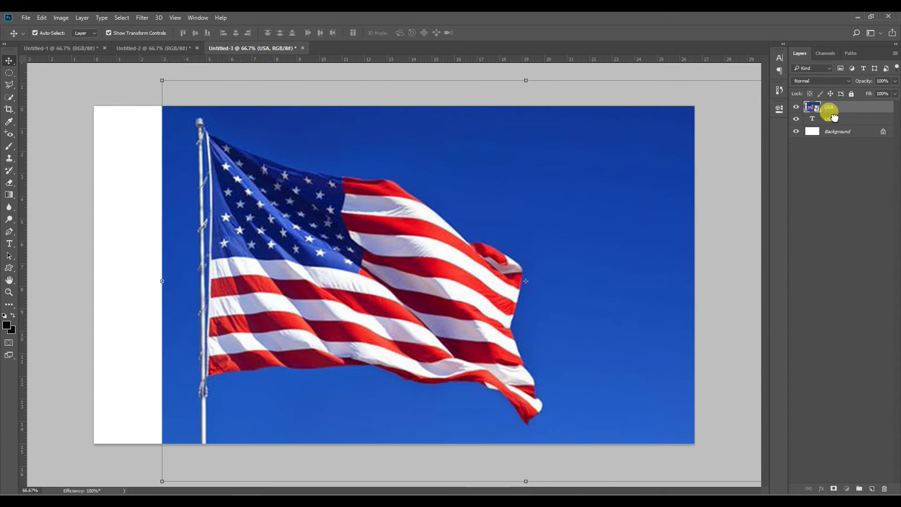
click(835, 118)
click(833, 109)
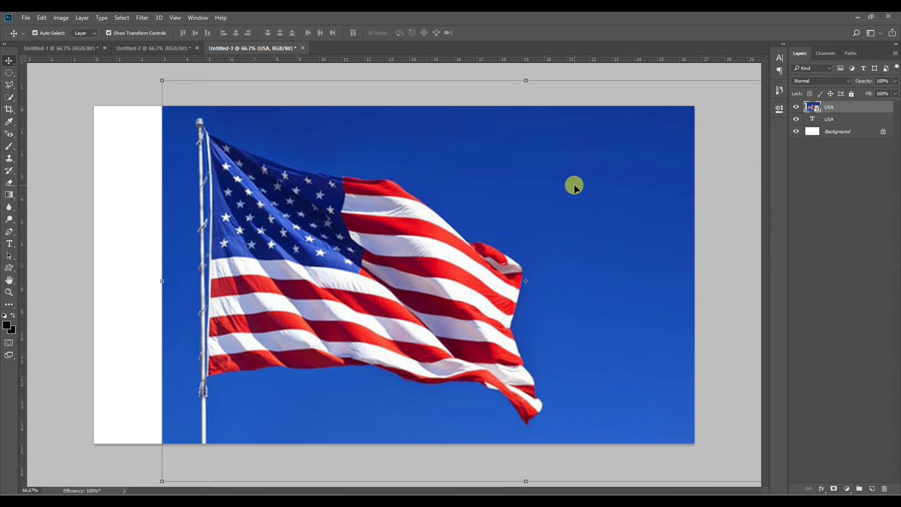
key(ctrl+alt+g)
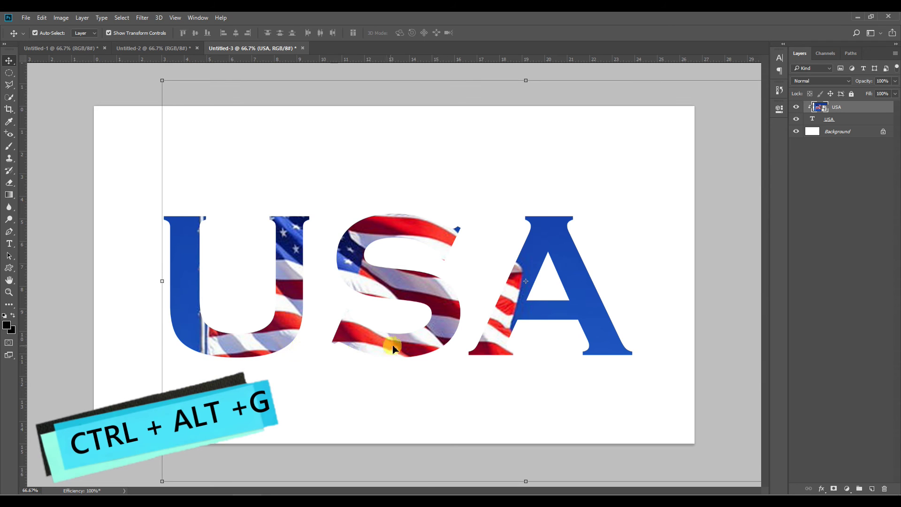
- Nudge the clipped flag image up and to the right within the USA letters, and deselect its layer
key(shift+Up)
key(shift+Up)
key(shift+Up)
key(shift+Up)
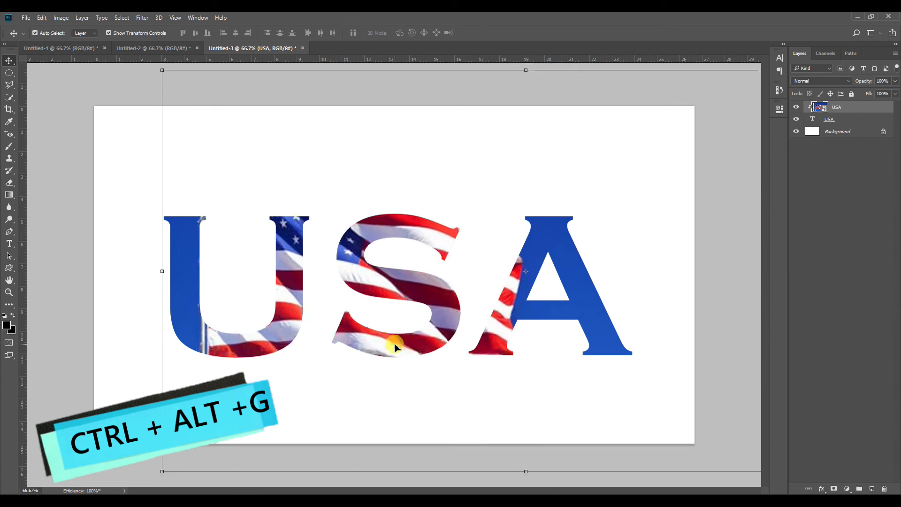
key(shift+Right)
key(shift+Right)
key(shift+Right)
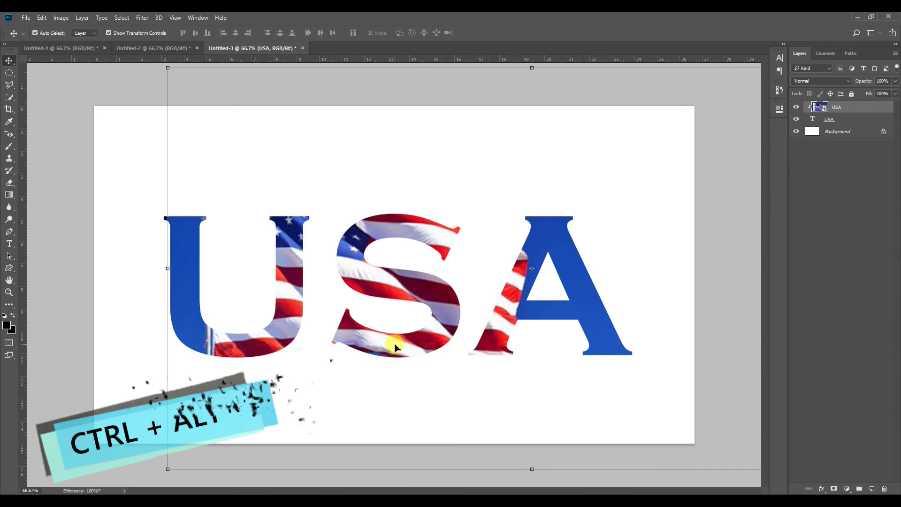
key(shift+Right)
key(shift+Right)
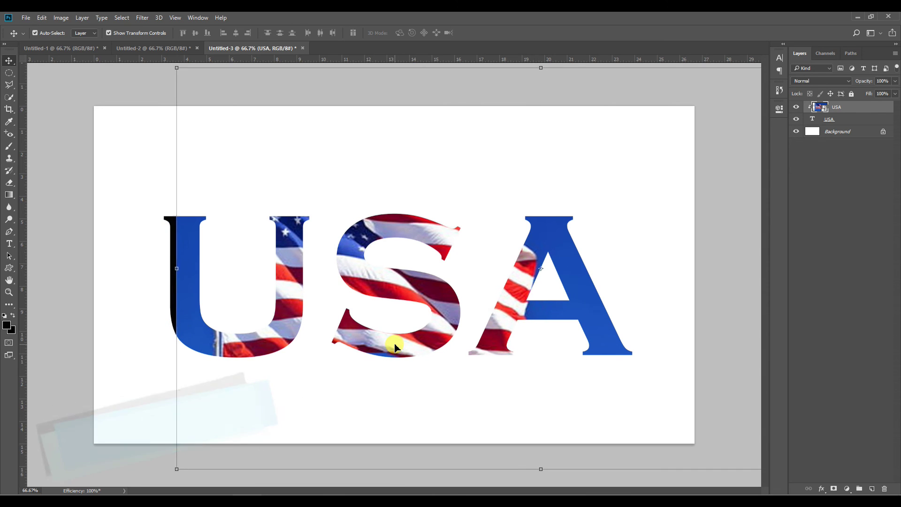
click(125, 342)
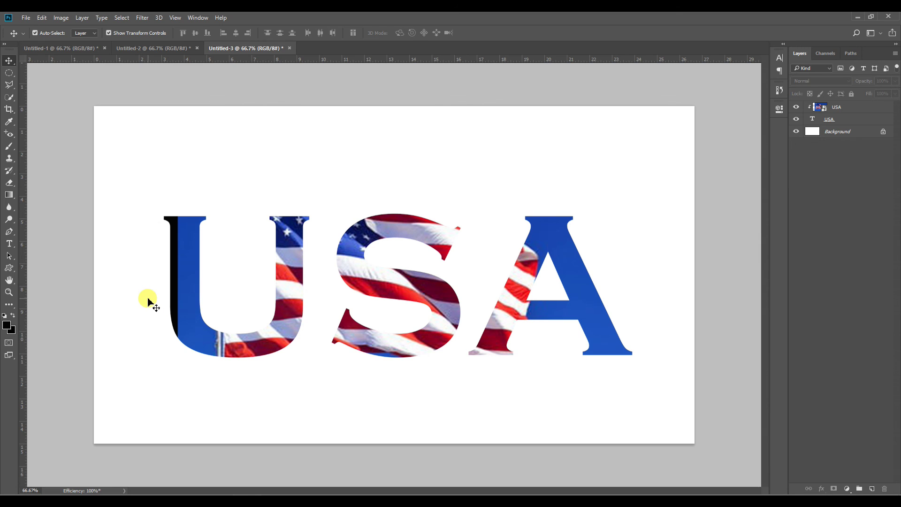
- Examine the flag-filled USA text at several zoom levels
key(ctrl+minus)
key(ctrl+minus)
key(ctrl+minus)
key(ctrl+minus)
key(ctrl+minus)
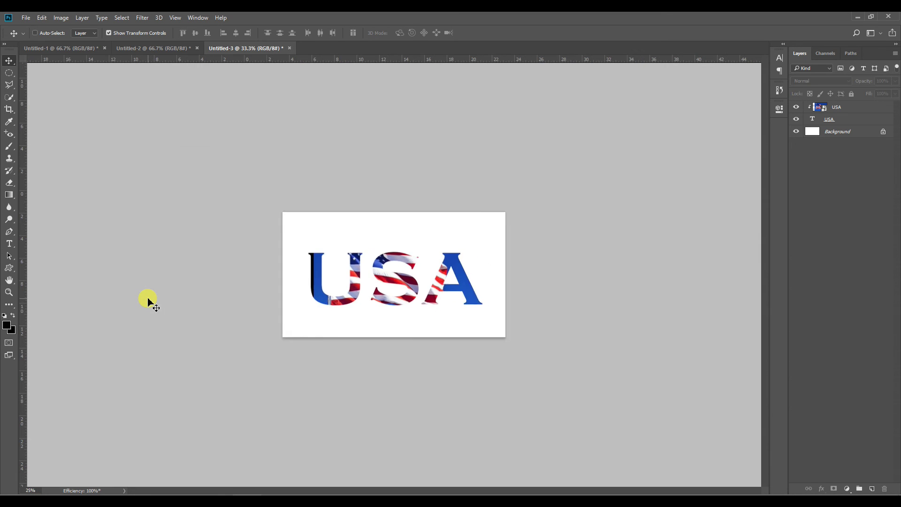
key(ctrl+plus)
key(ctrl+plus)
key(ctrl+plus)
key(ctrl+plus)
key(ctrl+minus)
key(ctrl+plus)
key(ctrl+minus)
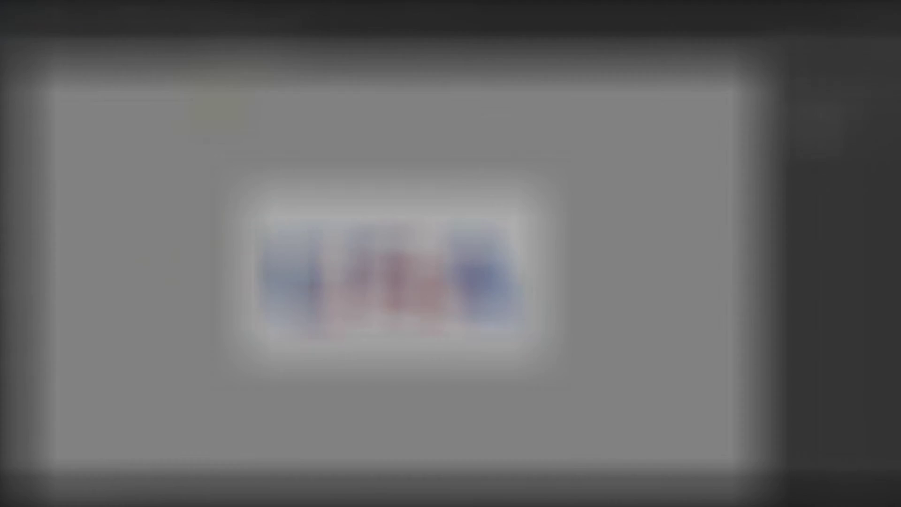